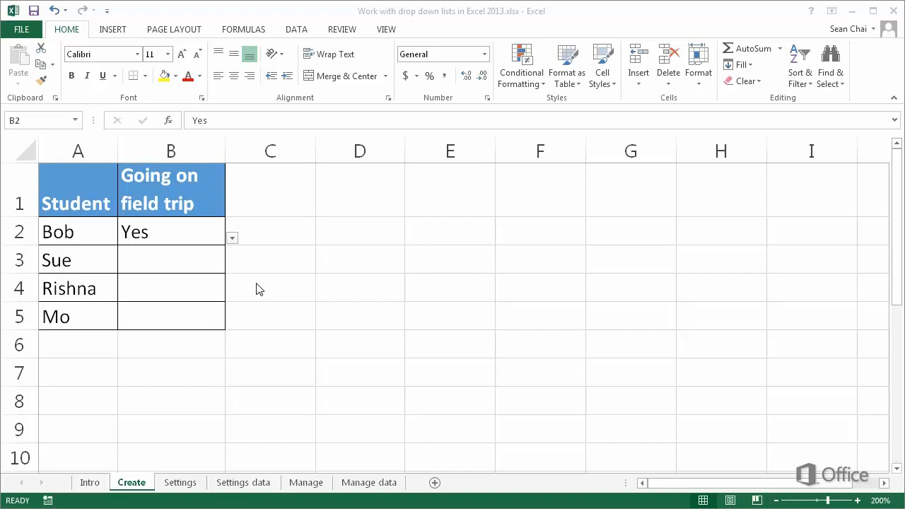
View the available choices in the drop-down list of cell B2 and close the list
{"action": "left_click", "coordinate": [233, 240]}
{"action": "left_click", "coordinate": [232, 239]}
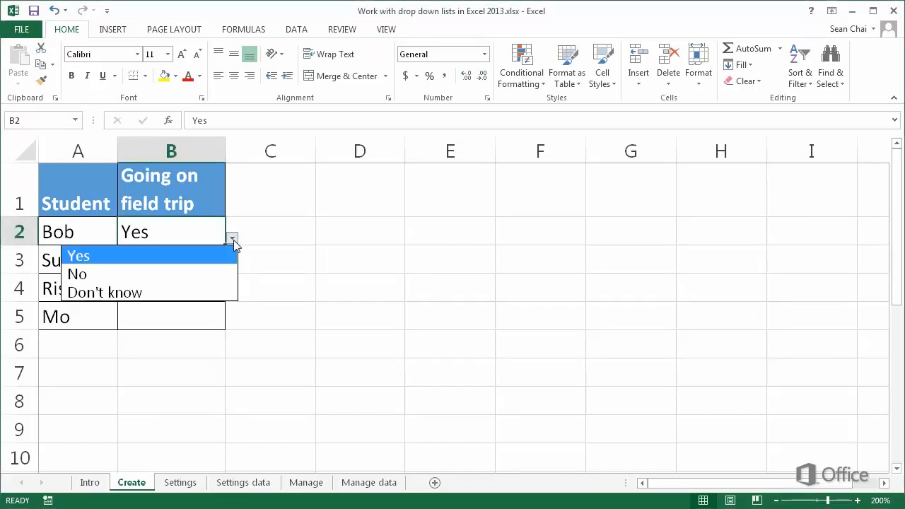
{"action": "left_click", "coordinate": [232, 240]}
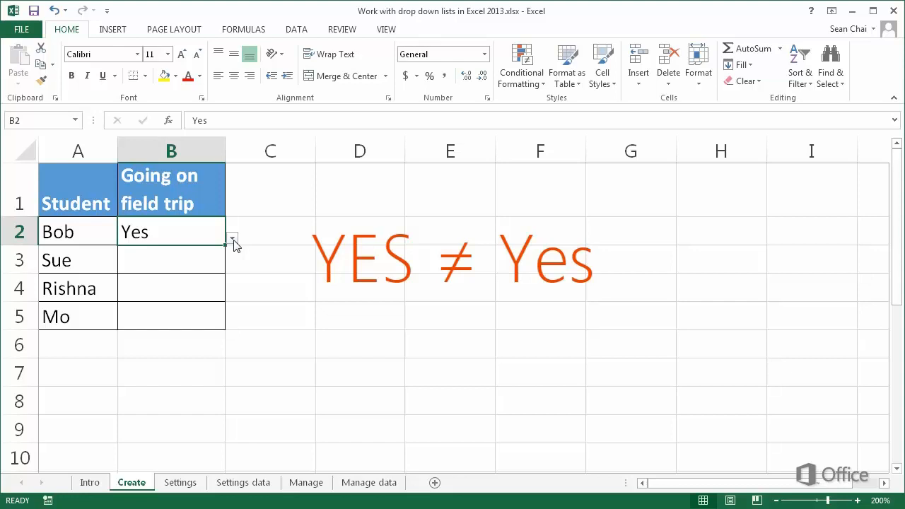
Enter YES in cell B3 of the Going on field trip column
{"action": "left_click", "coordinate": [195, 259]}
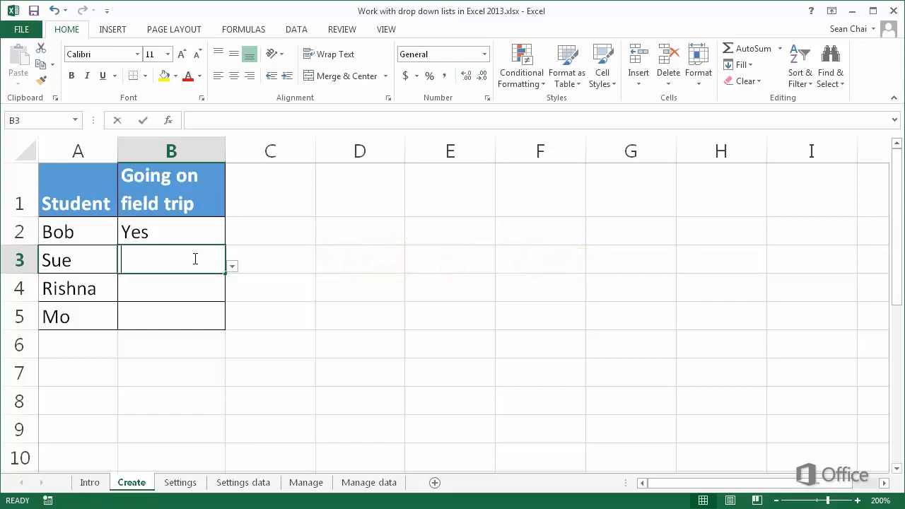
{"action": "type", "text": "YES"}
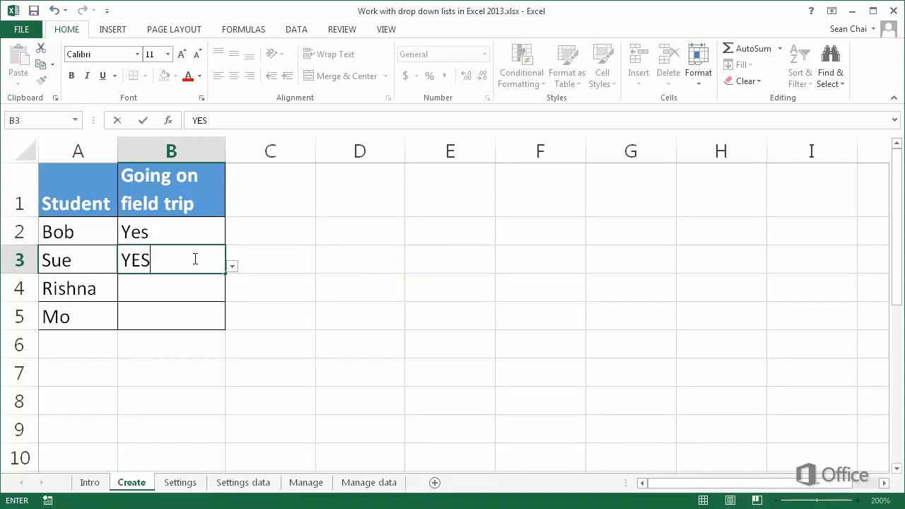
{"action": "key", "text": "Return"}
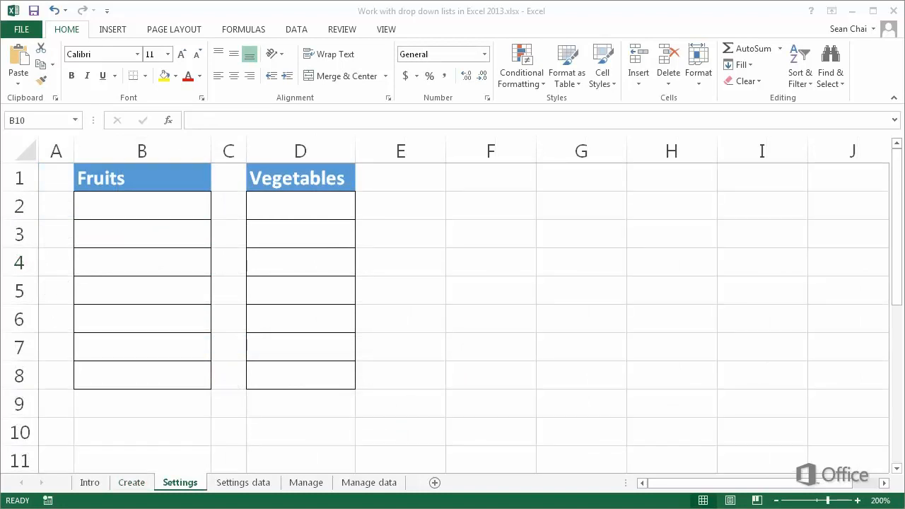
Add List data validation to cell B2 under Fruits, using cells A2:A5 of the Settings data sheet as the source
{"action": "left_click", "coordinate": [90, 206]}
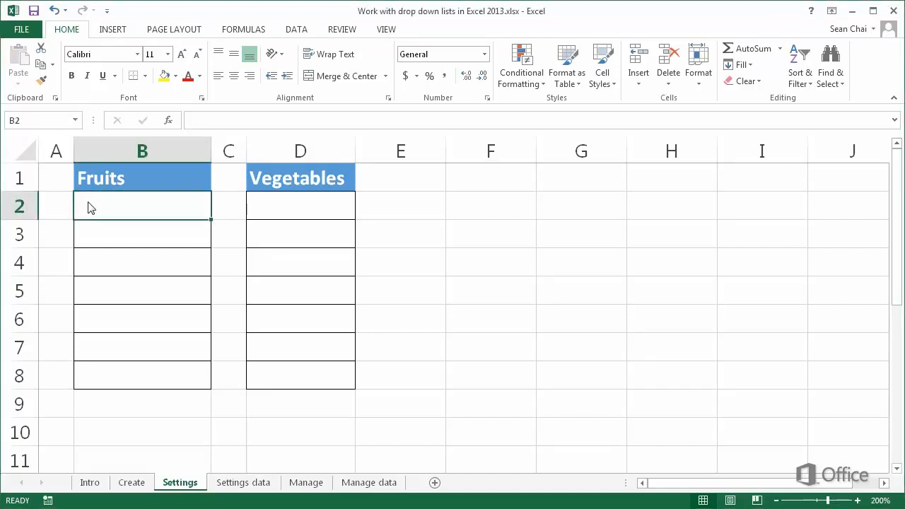
{"action": "left_click", "coordinate": [298, 30]}
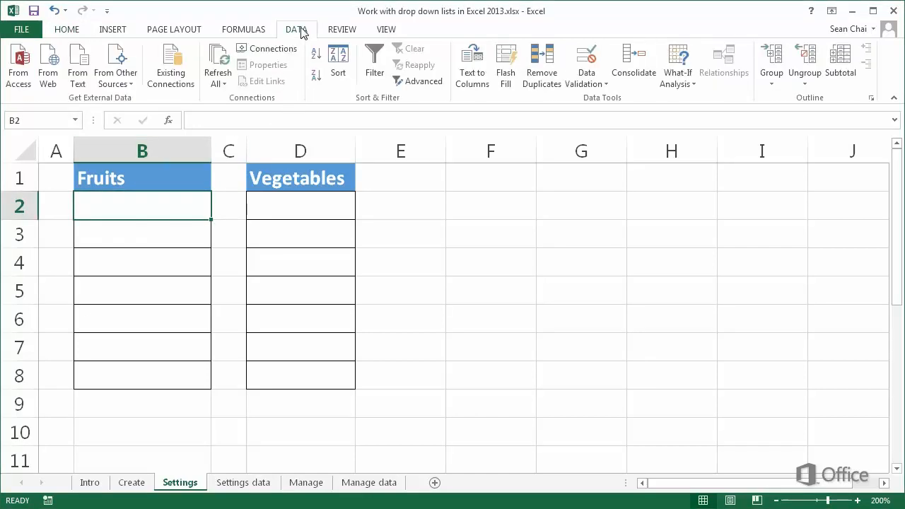
{"action": "left_click", "coordinate": [586, 62]}
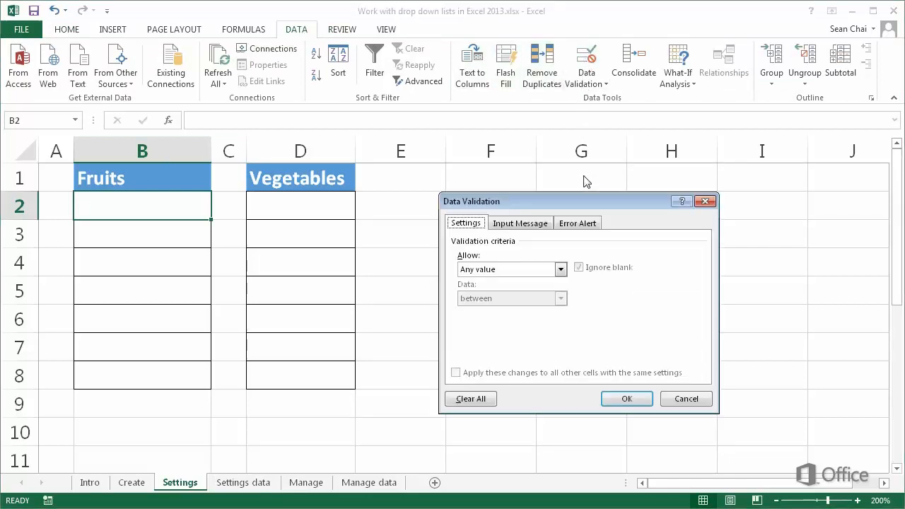
{"action": "left_click", "coordinate": [559, 270]}
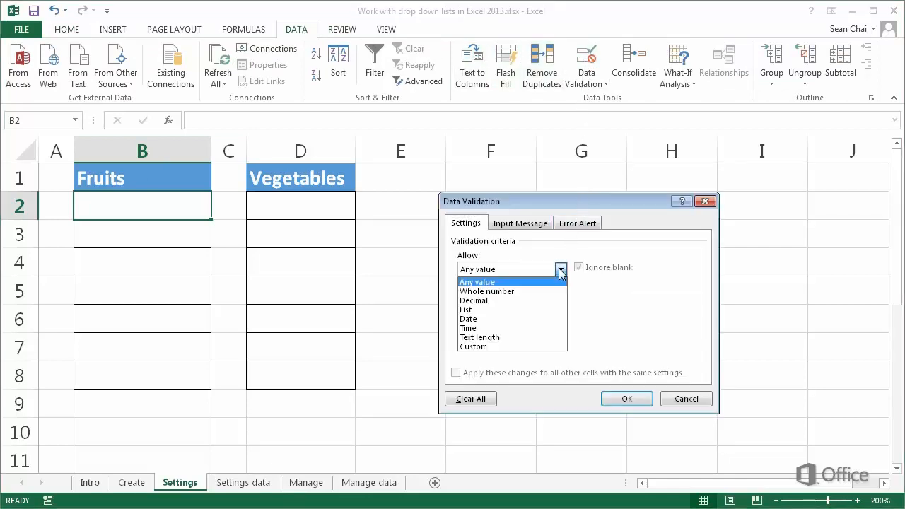
{"action": "left_click", "coordinate": [551, 309]}
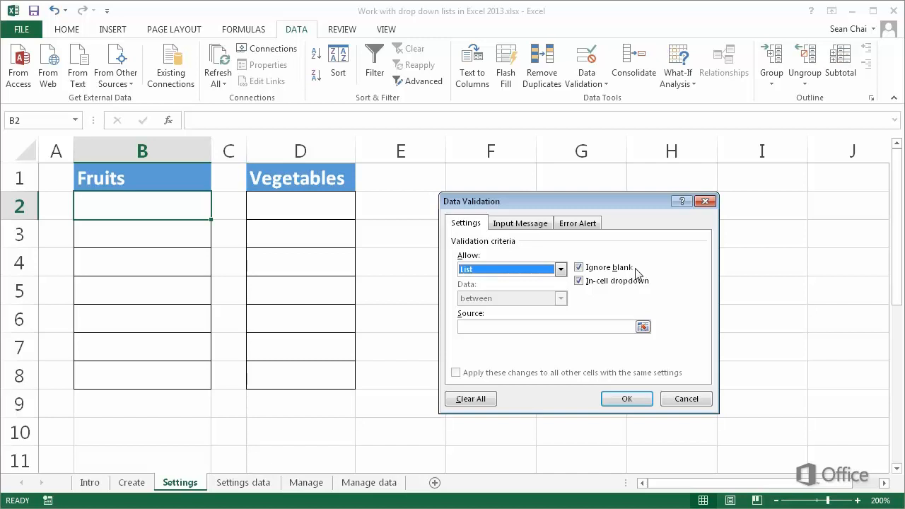
{"action": "left_click", "coordinate": [562, 324]}
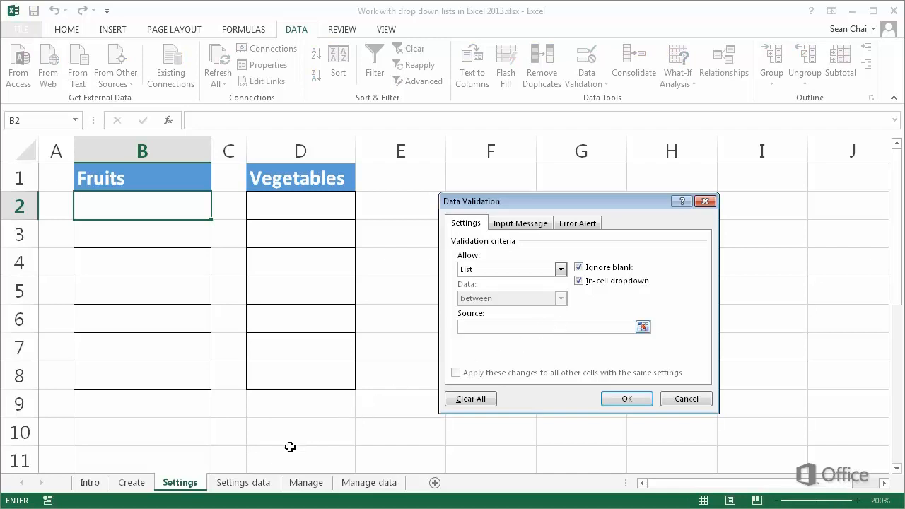
{"action": "left_click", "coordinate": [268, 484]}
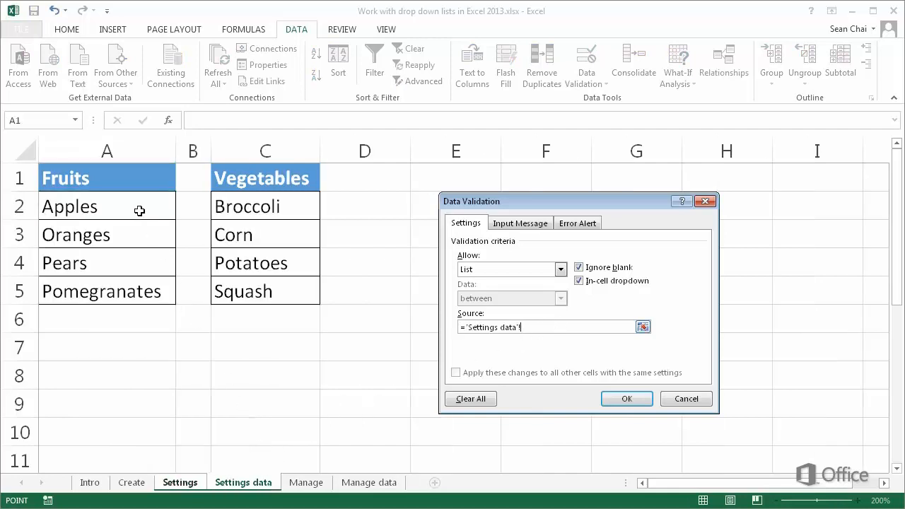
{"action": "left_click_drag", "start_coordinate": [137, 208], "coordinate": [135, 293]}
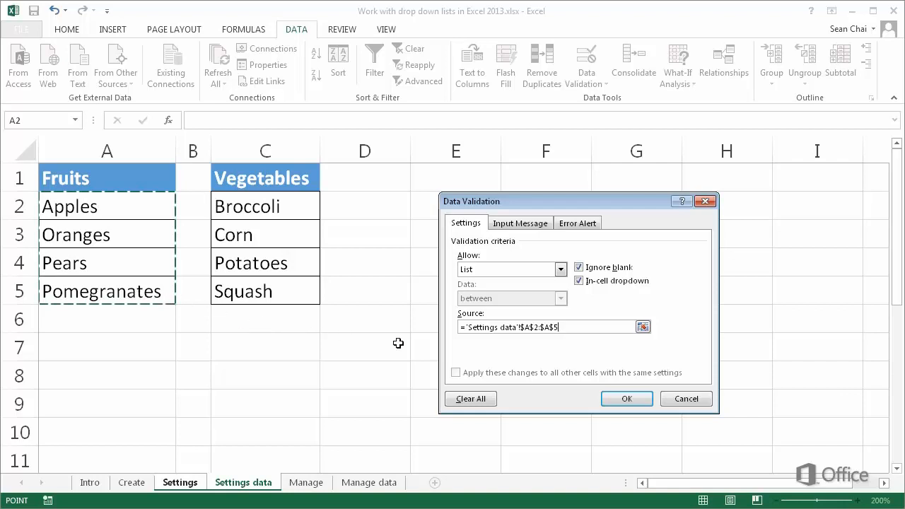
{"action": "left_click", "coordinate": [619, 399]}
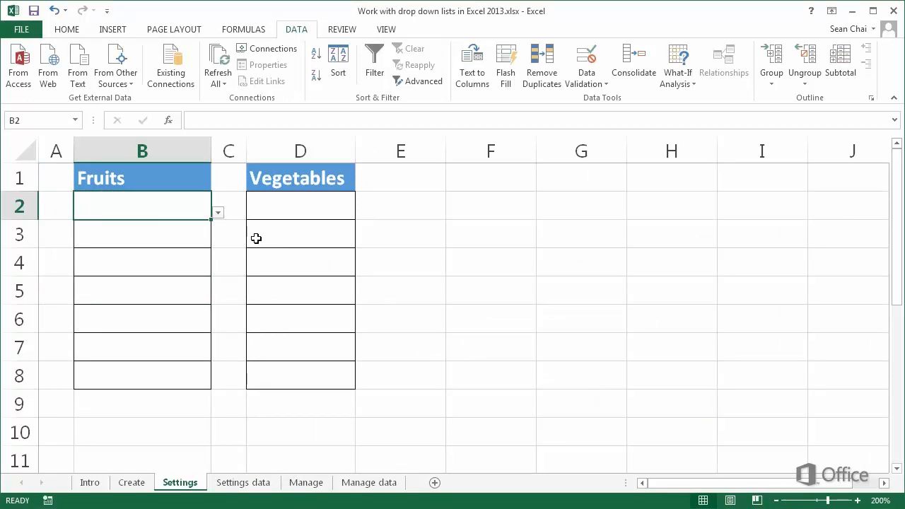
Test the drop-down list in cell B2 by choosing Apples, and clear the entry
{"action": "left_click", "coordinate": [219, 213]}
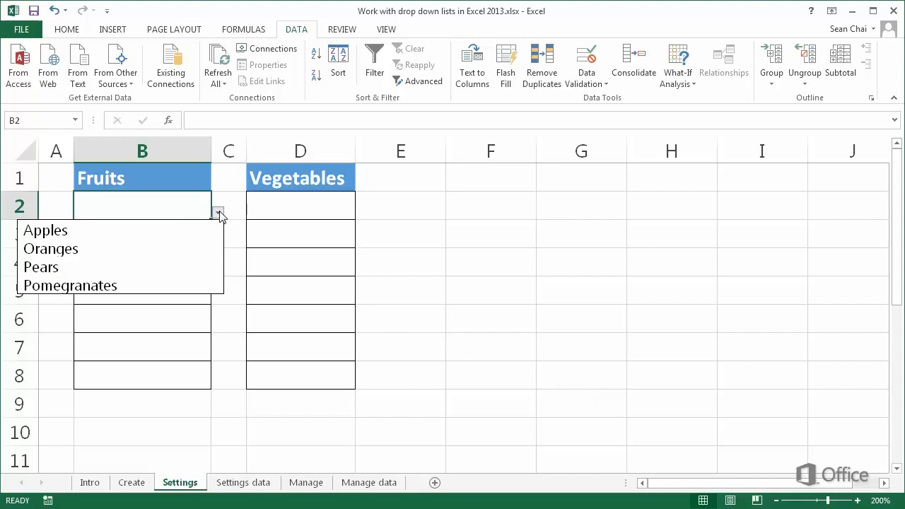
{"action": "left_click", "coordinate": [214, 227]}
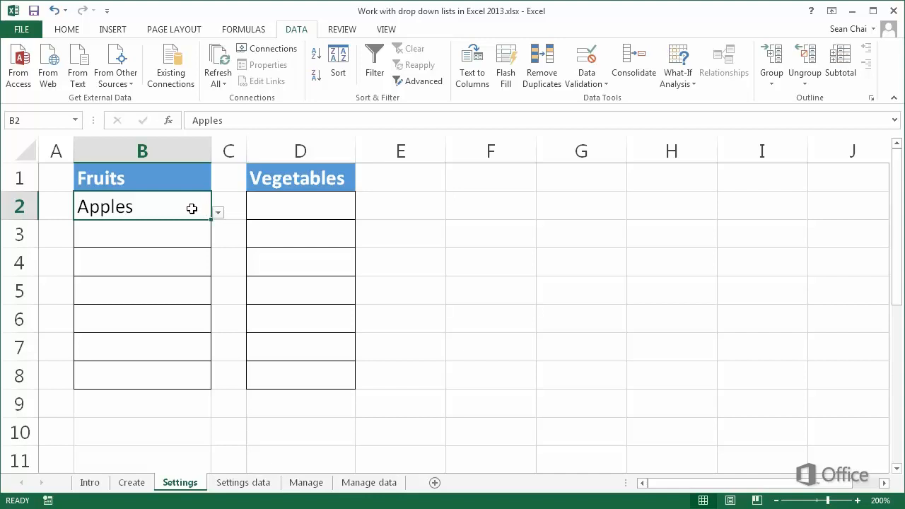
{"action": "key", "text": "Delete"}
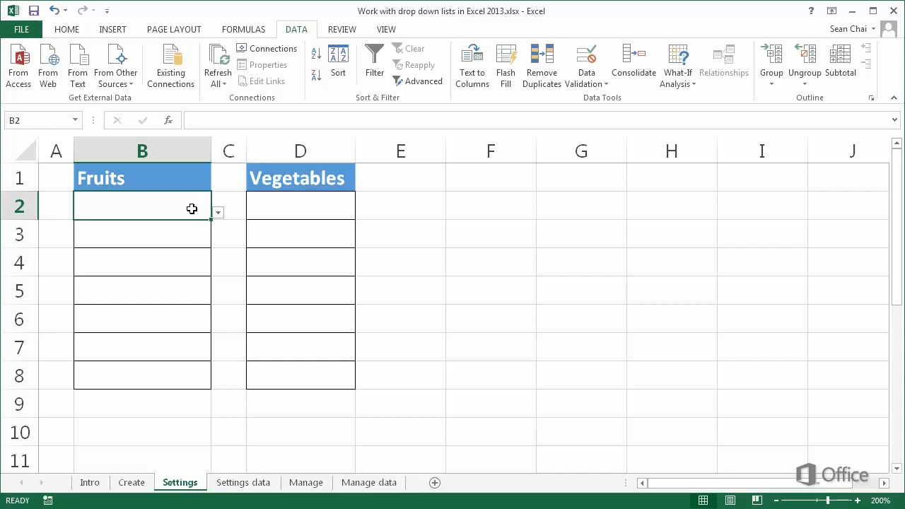
Copy the drop-down list from cell B2 to cells B3:B8 and check the list in B5
{"action": "key", "text": "ctrl+c"}
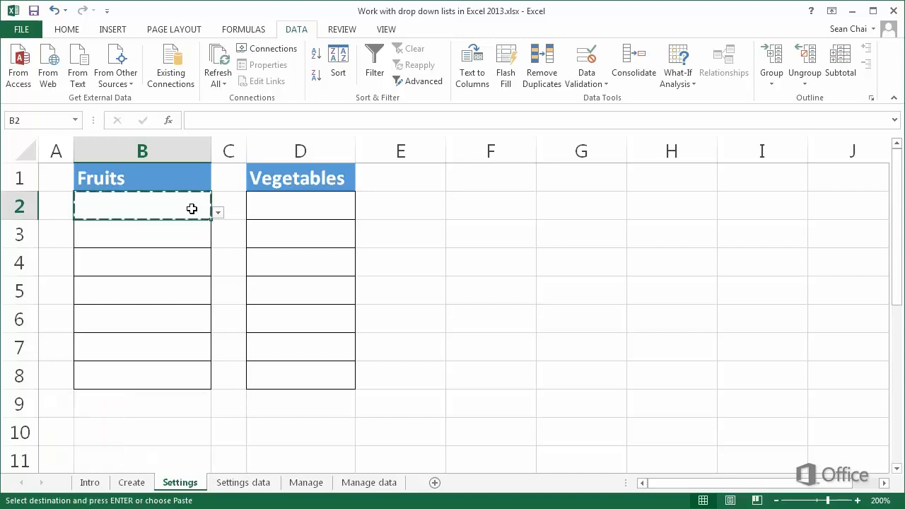
{"action": "left_click_drag", "start_coordinate": [181, 234], "coordinate": [174, 373]}
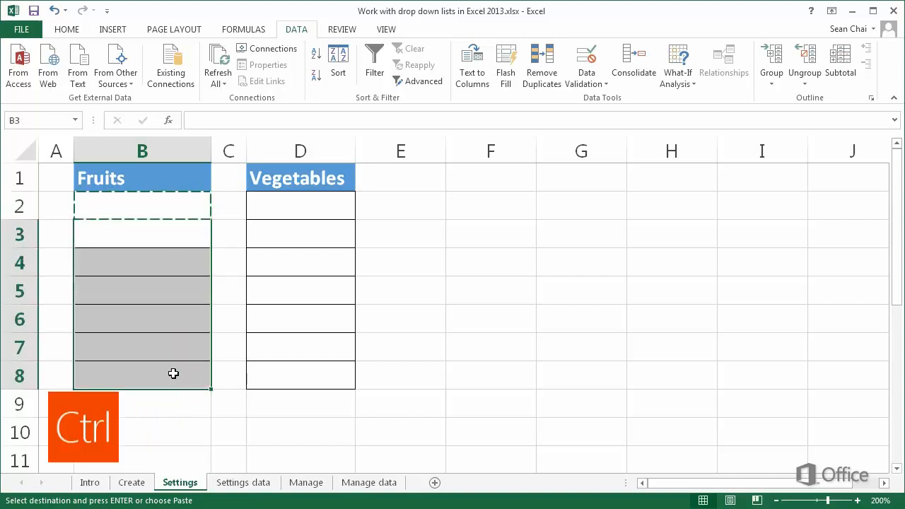
{"action": "key", "text": "ctrl+v"}
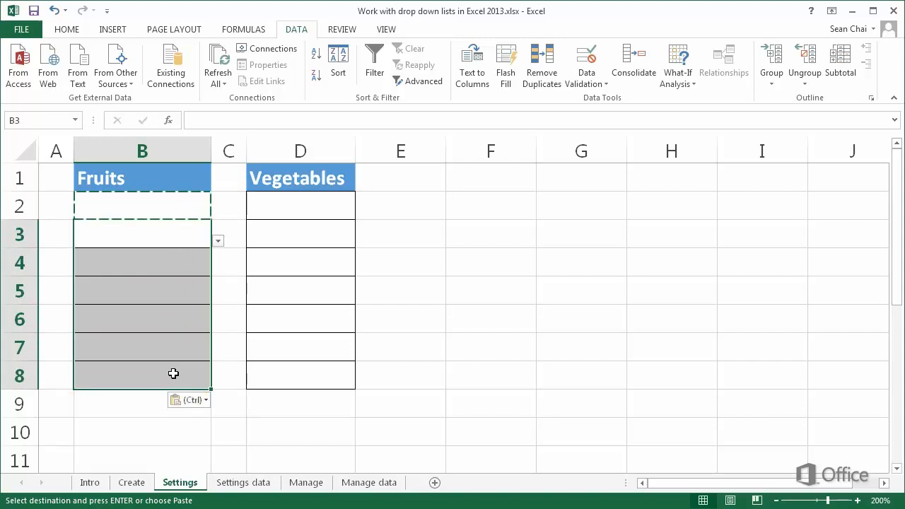
{"action": "key", "text": "Escape"}
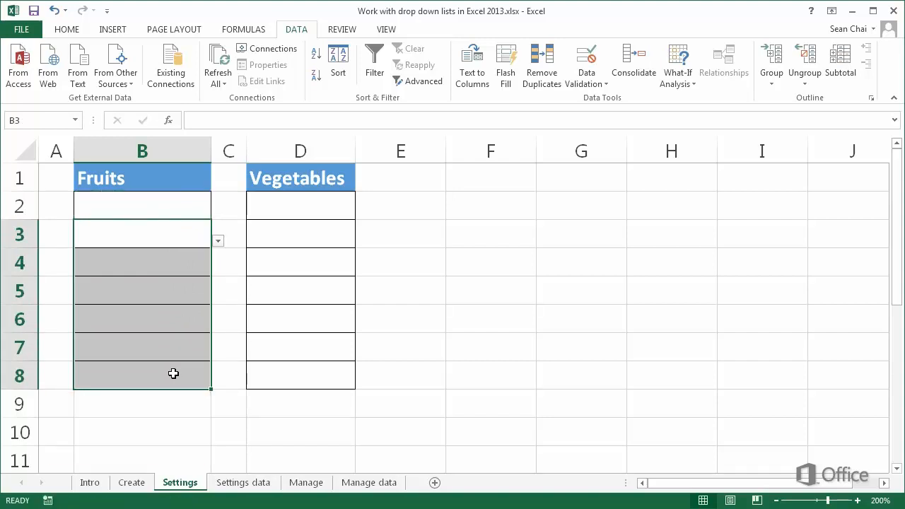
{"action": "left_click", "coordinate": [198, 291]}
{"action": "left_click", "coordinate": [219, 298]}
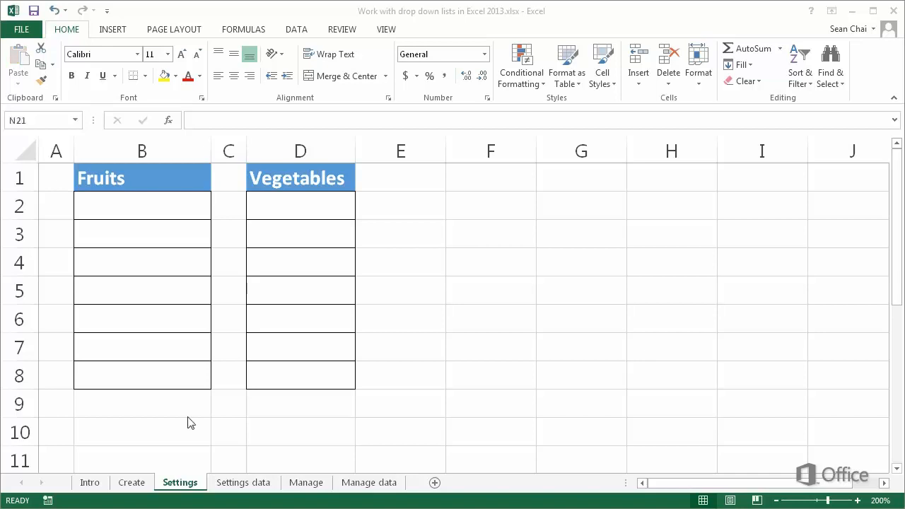
Name the vegetable entries C2:C5 on the Settings data sheet _Veggies, and reselect the range to check its name
{"action": "left_click", "coordinate": [244, 483]}
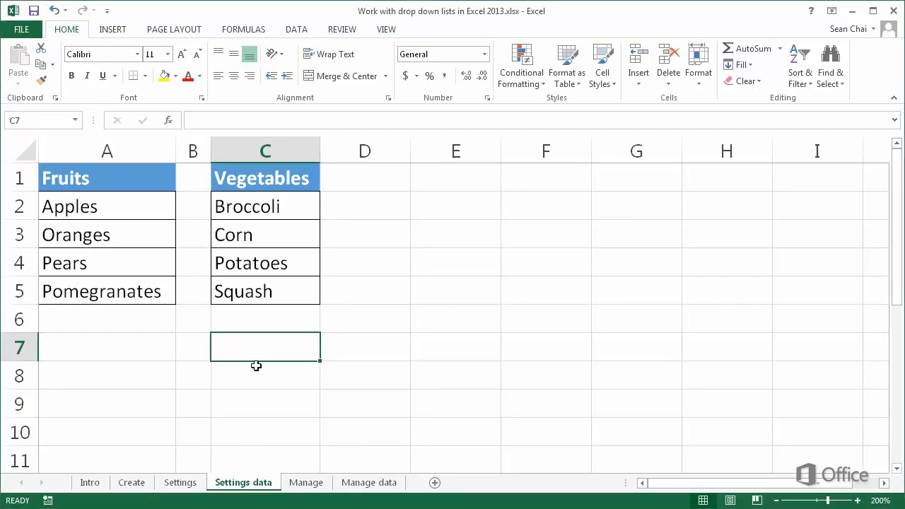
{"action": "left_click_drag", "start_coordinate": [264, 206], "coordinate": [264, 288]}
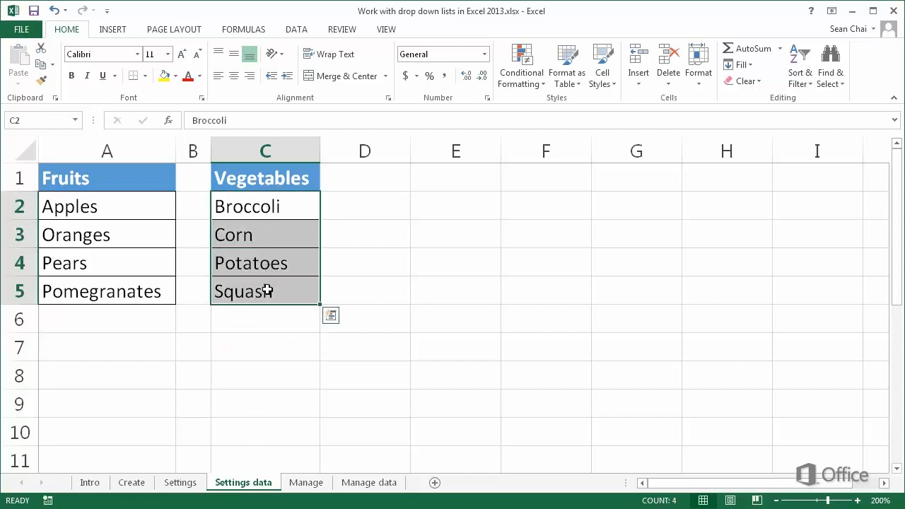
{"action": "left_click", "coordinate": [11, 122]}
{"action": "type", "text": "Veggi"}
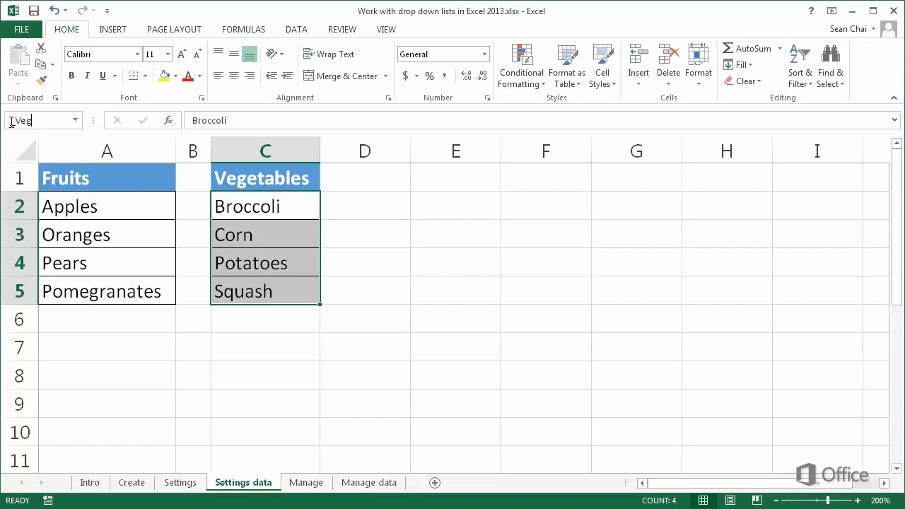
{"action": "type", "text": "es"}
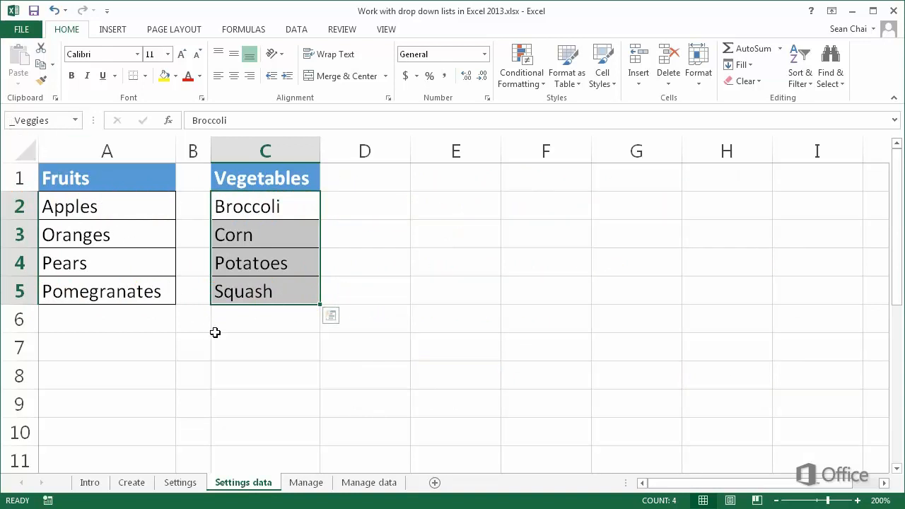
{"action": "left_click", "coordinate": [254, 352]}
{"action": "left_click_drag", "start_coordinate": [260, 210], "coordinate": [269, 287]}
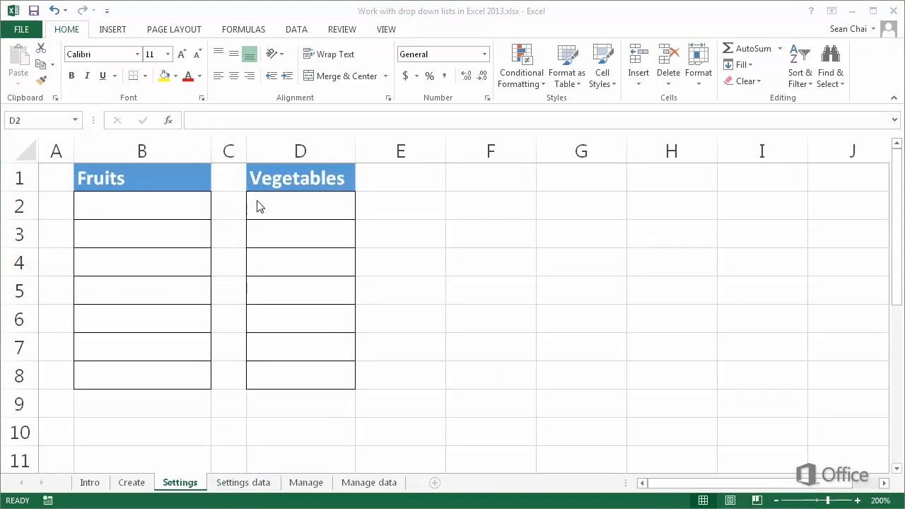
Add List data validation to cell D2 under Vegetables on the Settings sheet, with the named range _Veggies as the source
{"action": "left_click", "coordinate": [259, 206]}
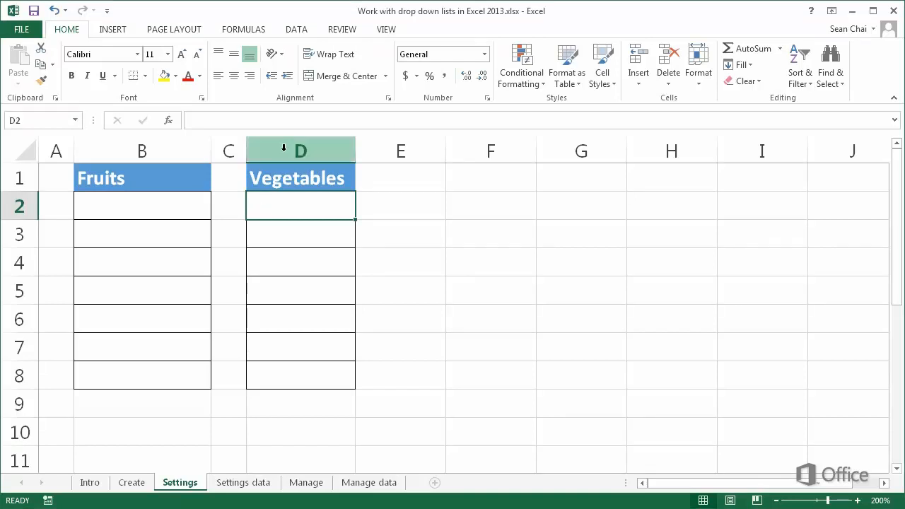
{"action": "left_click", "coordinate": [296, 31]}
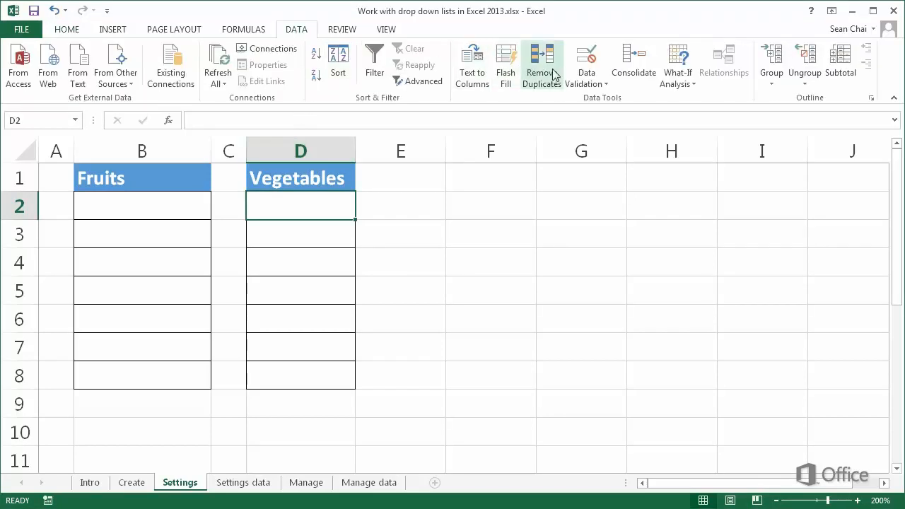
{"action": "left_click", "coordinate": [584, 63]}
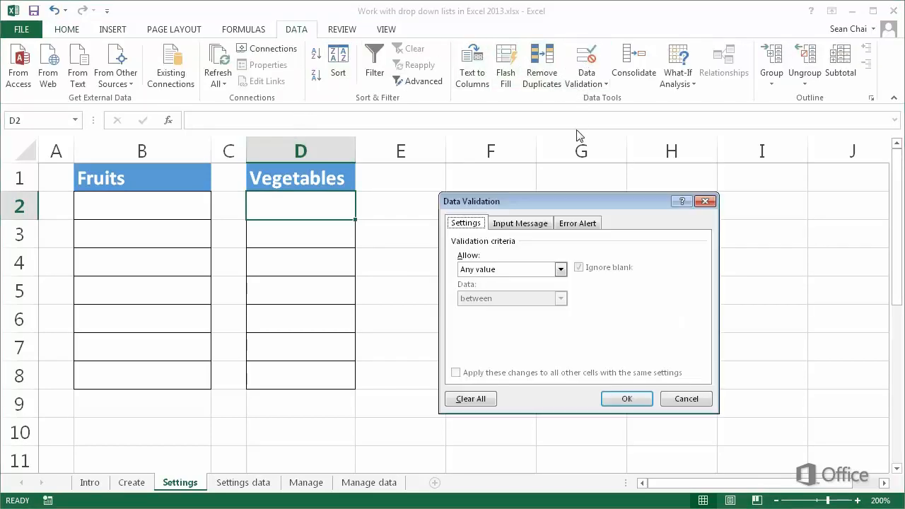
{"action": "left_click", "coordinate": [559, 269]}
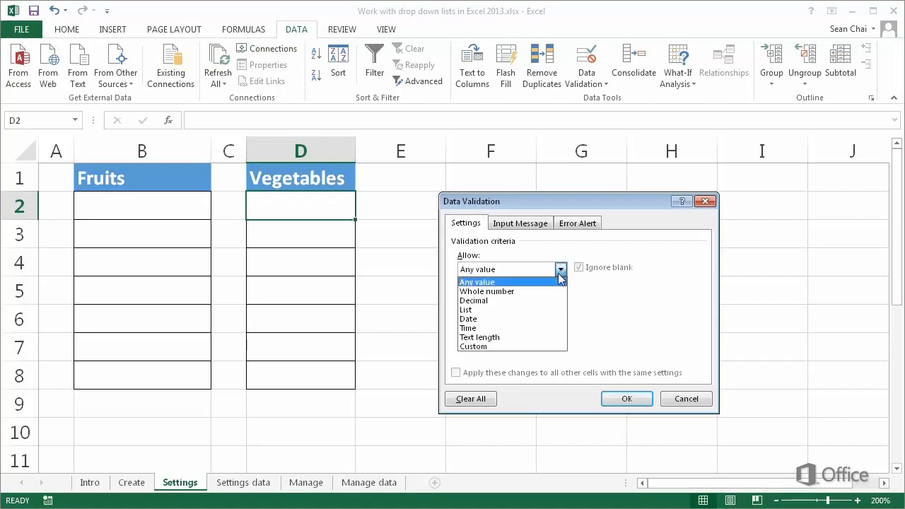
{"action": "left_click", "coordinate": [534, 309]}
{"action": "left_click", "coordinate": [527, 328]}
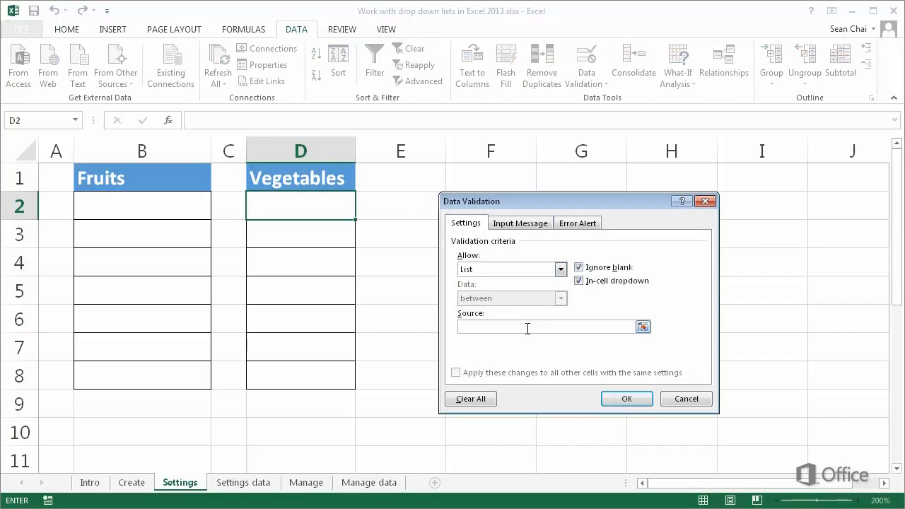
{"action": "key", "text": "F3"}
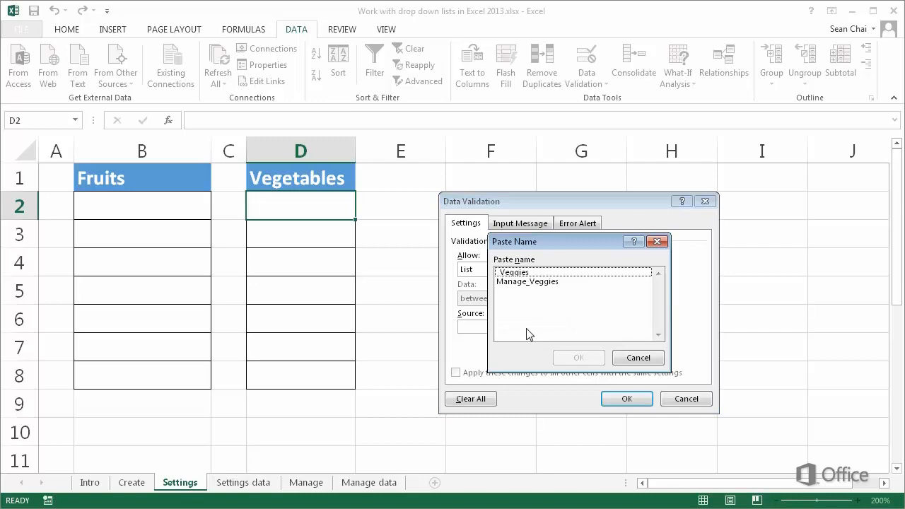
{"action": "left_click", "coordinate": [532, 274]}
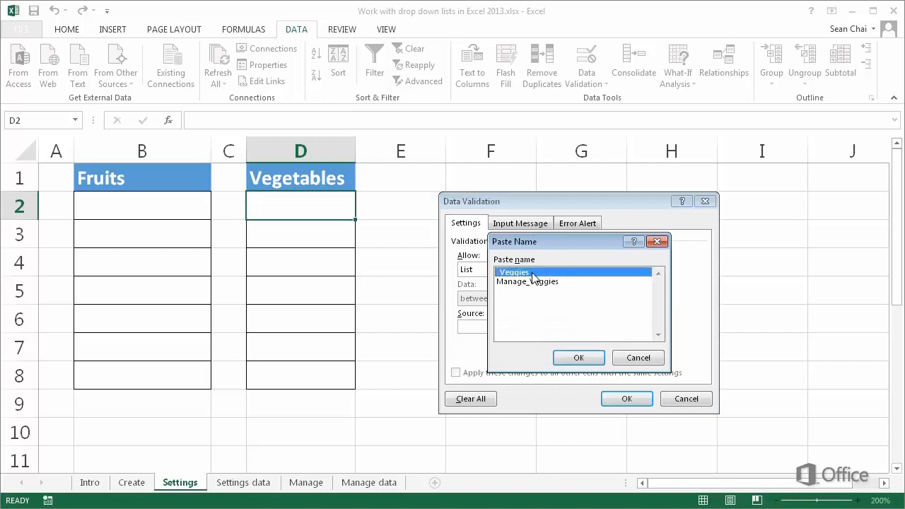
{"action": "left_click", "coordinate": [566, 360]}
{"action": "left_click", "coordinate": [622, 398]}
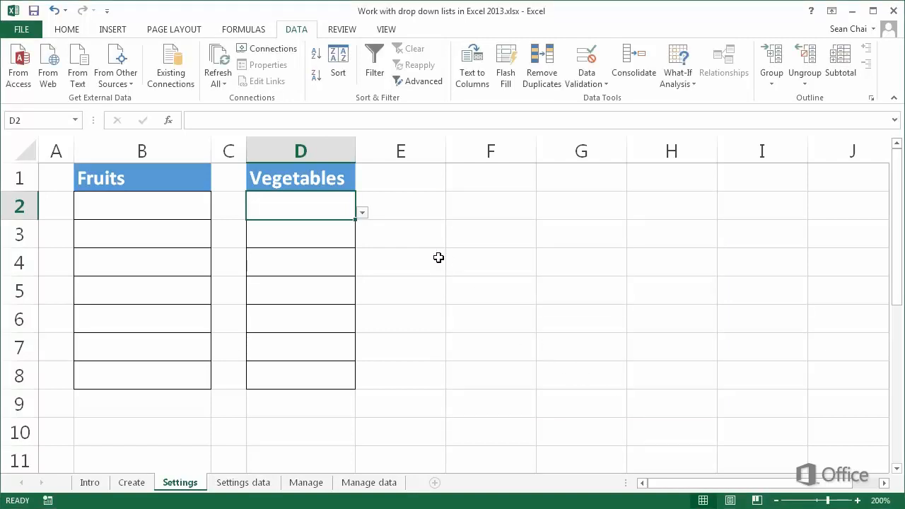
Test the drop-down list in cell D2 by choosing Broccoli, and clear the entry
{"action": "left_click", "coordinate": [362, 212]}
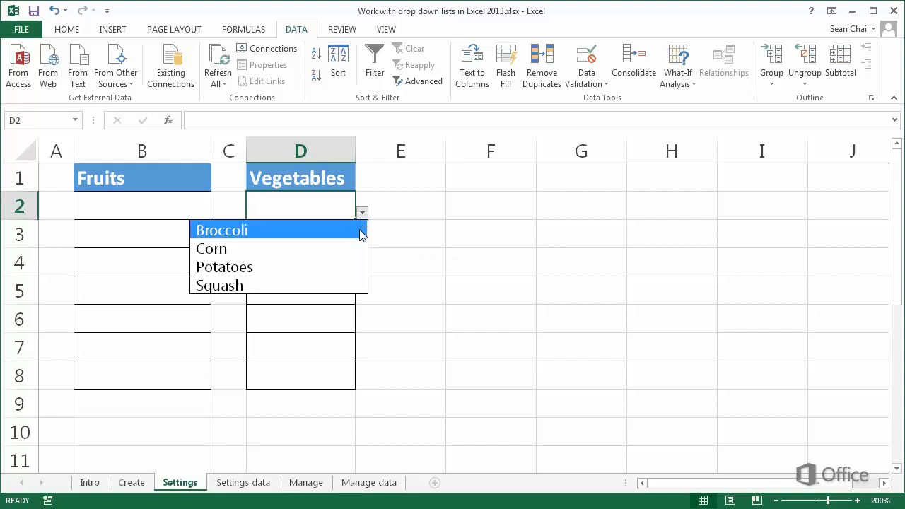
{"action": "left_click", "coordinate": [359, 229]}
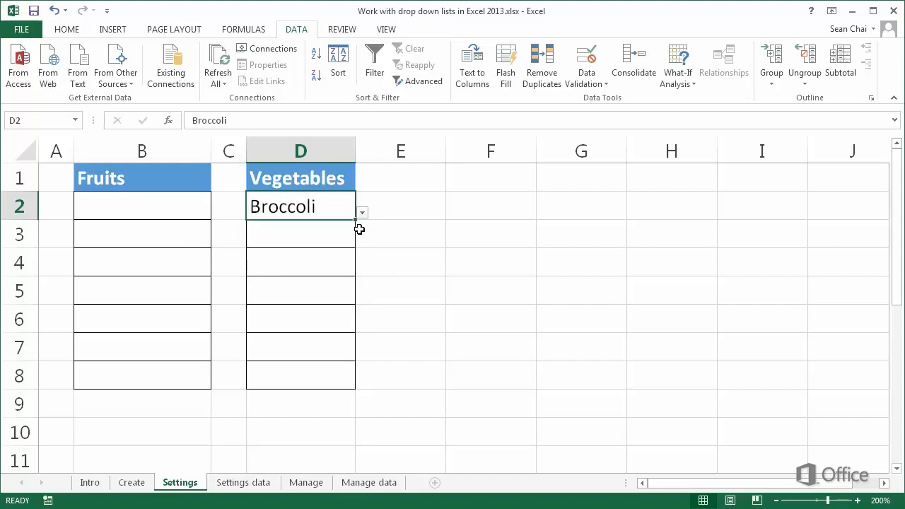
{"action": "key", "text": "Delete"}
Copy the drop-down list from cell D2 to cells D3:D8 and check the list in D6
{"action": "key", "text": "ctrl+c"}
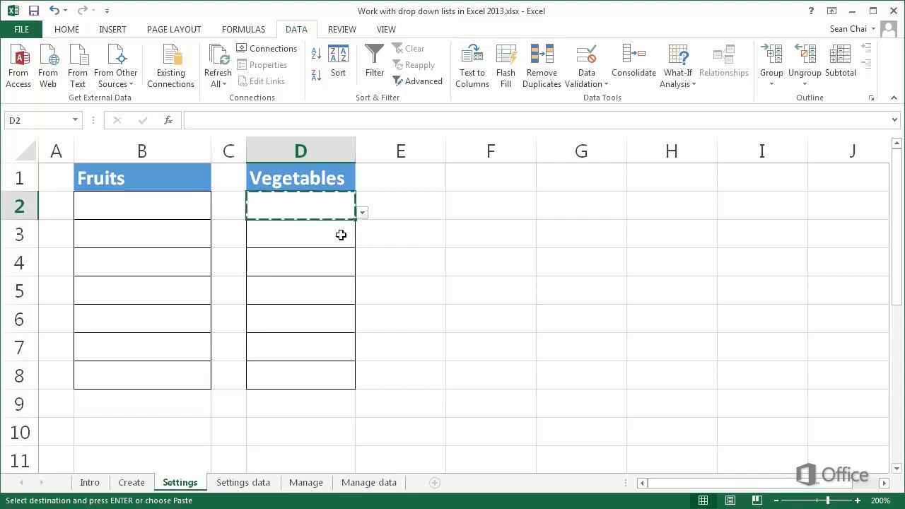
{"action": "left_click_drag", "start_coordinate": [342, 234], "coordinate": [321, 368]}
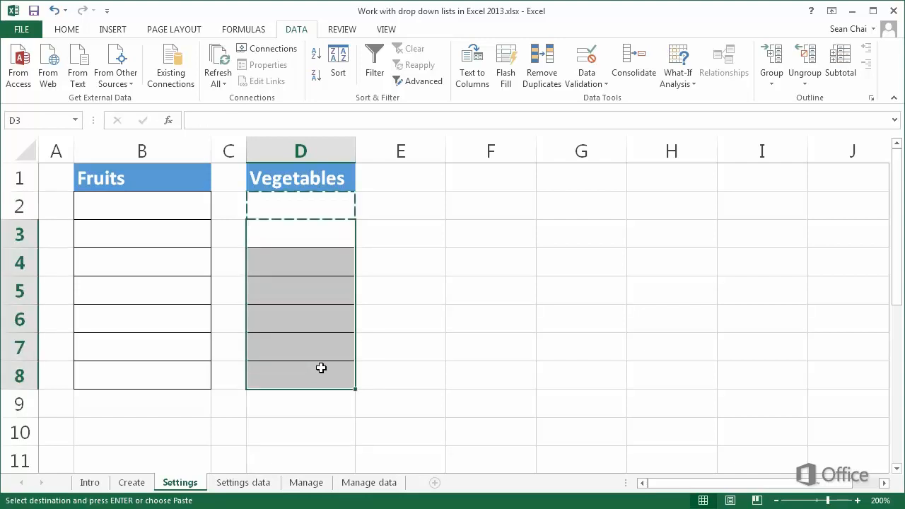
{"action": "key", "text": "ctrl+v"}
{"action": "left_click", "coordinate": [341, 317]}
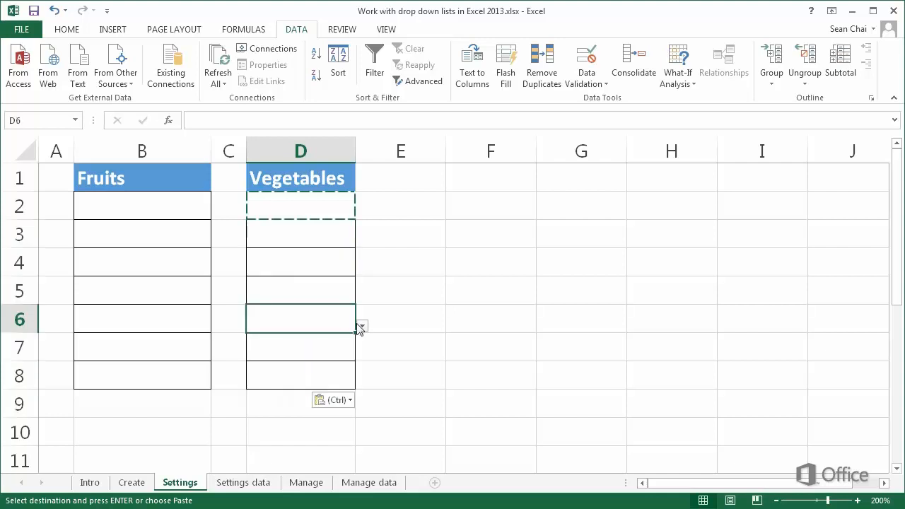
{"action": "left_click", "coordinate": [361, 327]}
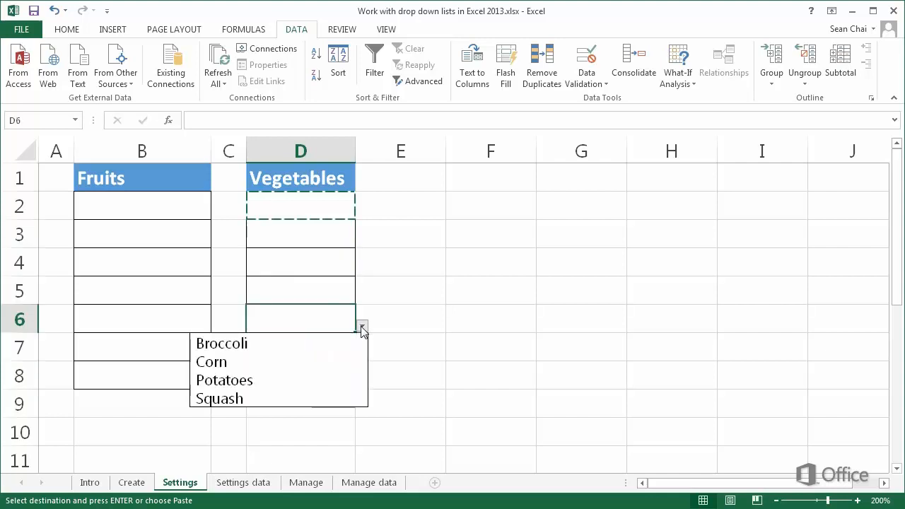